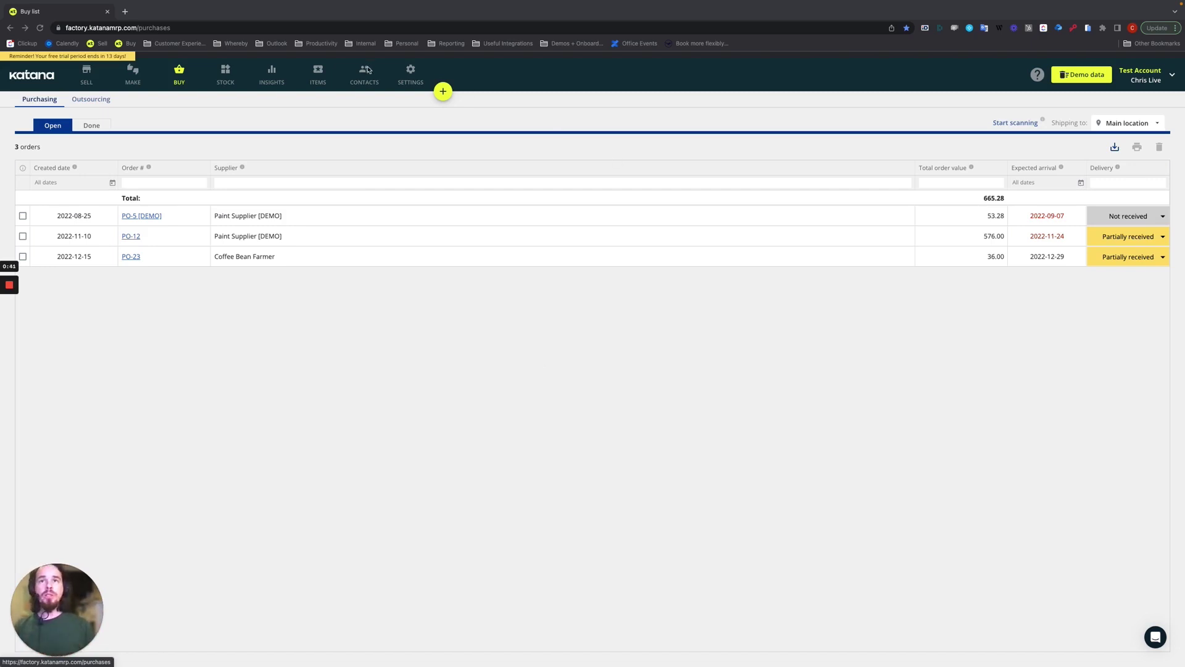
Open the Barcodes settings page with supplier, internal batch and registered barcodes enabled.
left_click(410, 72)
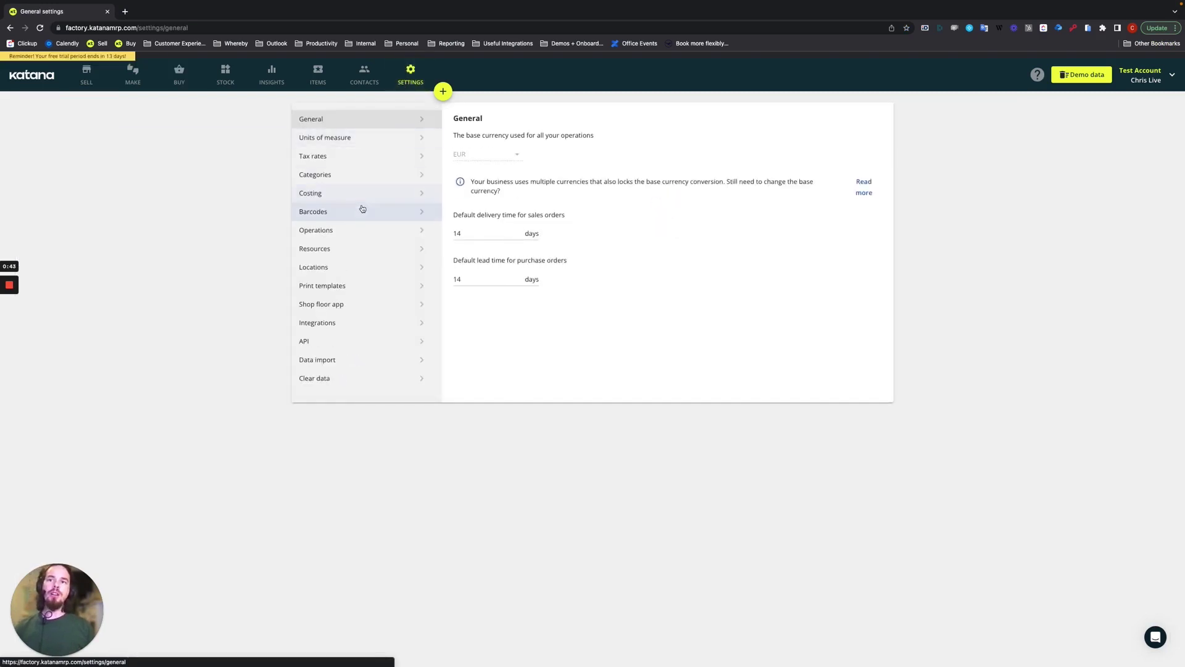
left_click(358, 209)
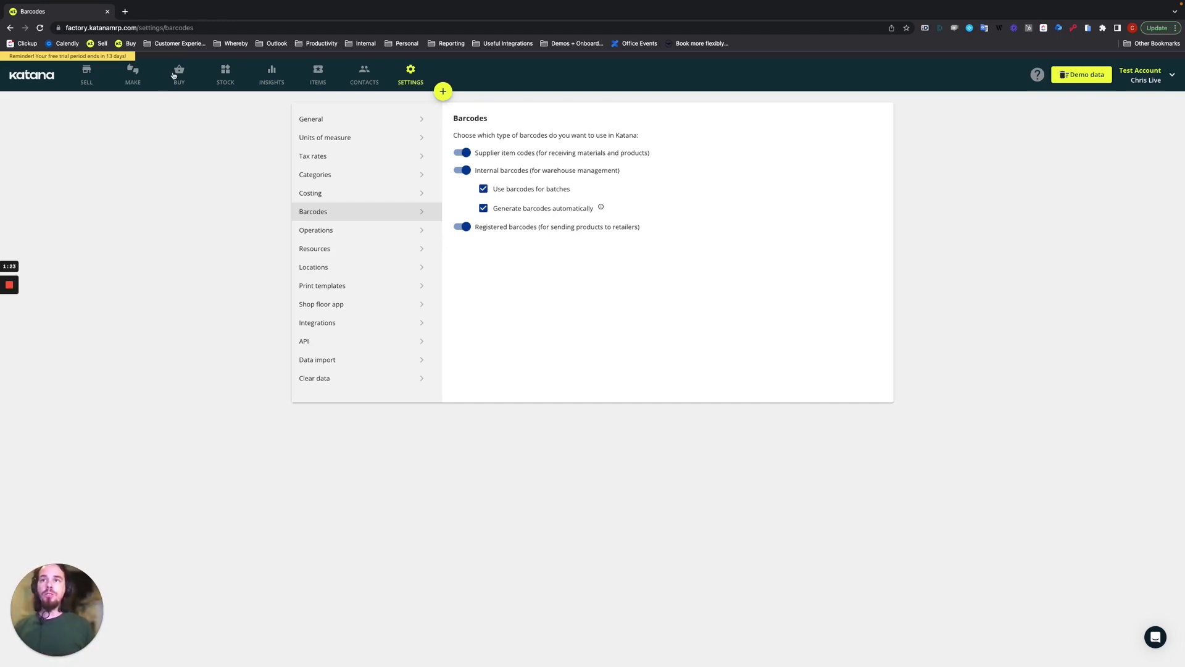
Start a new purchase order with Coffee Bean Farmer as the supplier.
left_click(176, 74)
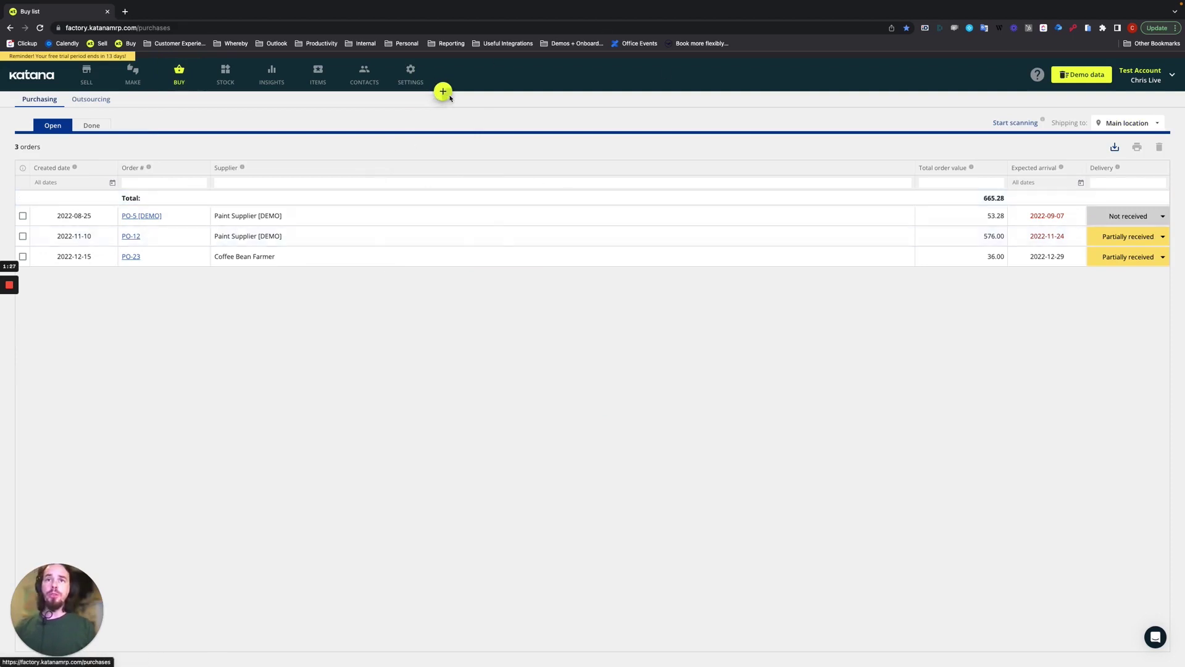
left_click(447, 95)
left_click(435, 173)
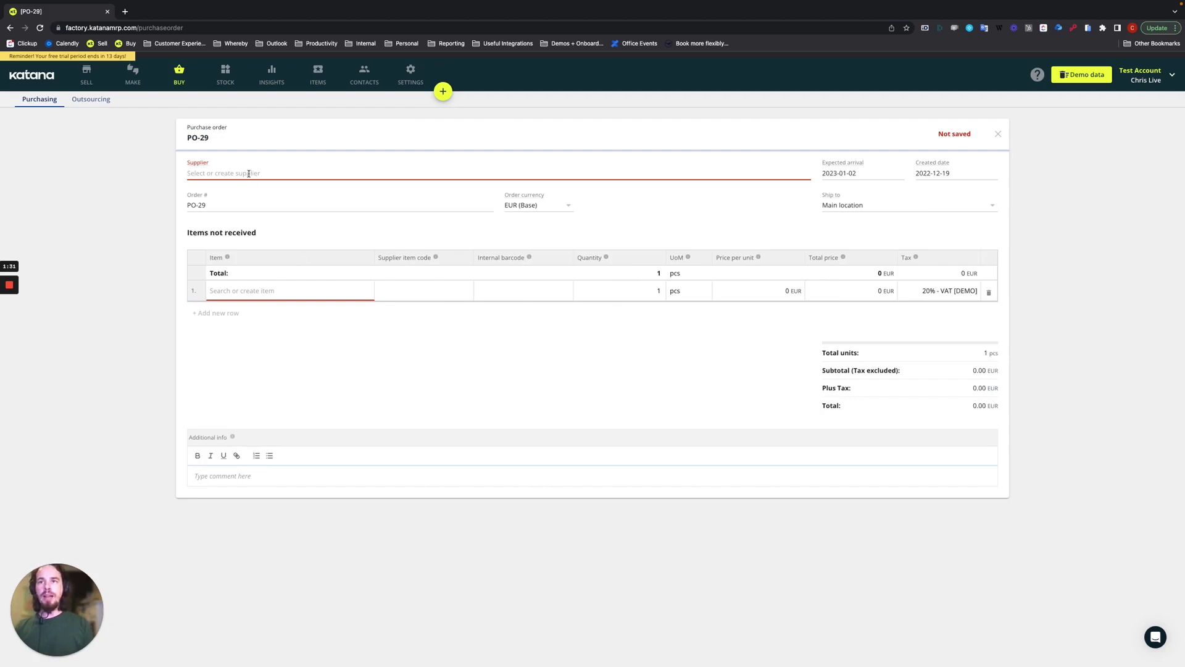
left_click(249, 174)
type("coffe")
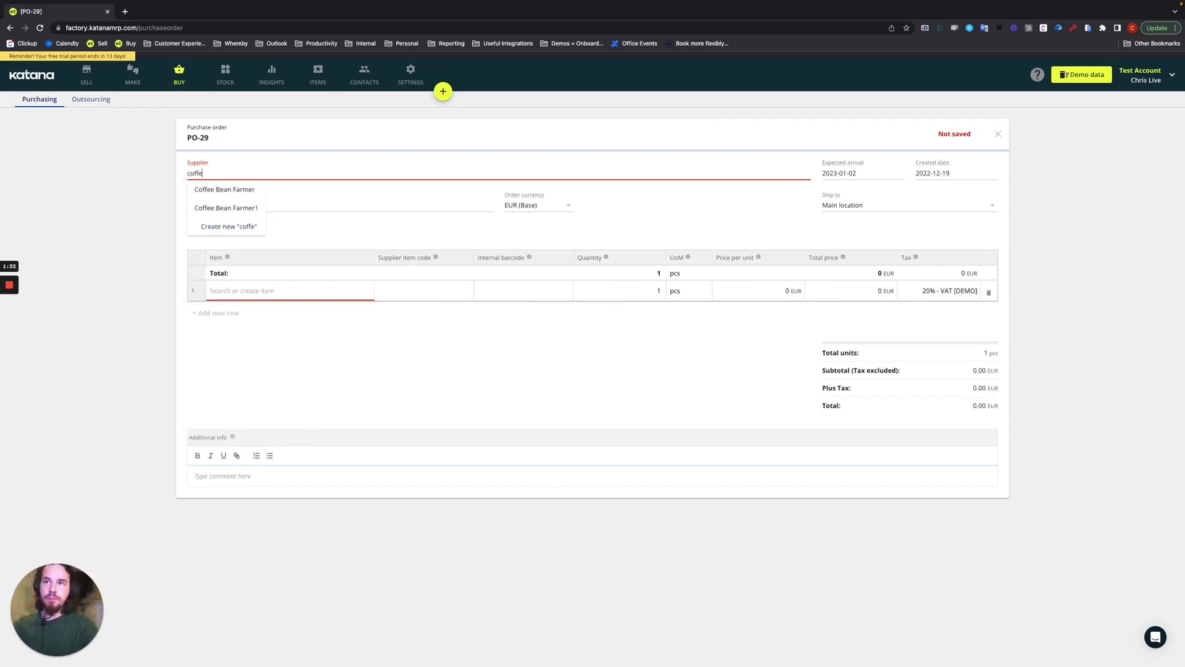
left_click(234, 195)
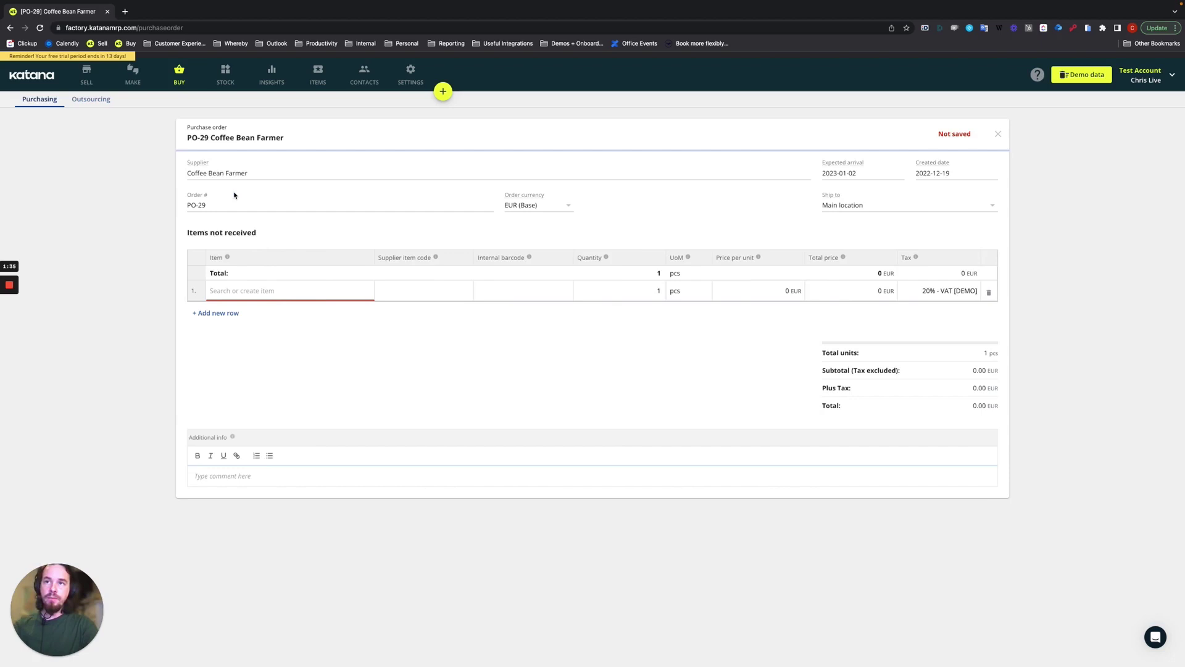
Add [GRN-BEAN] Green Coffee Beans as the first order row.
left_click(254, 293)
type("green")
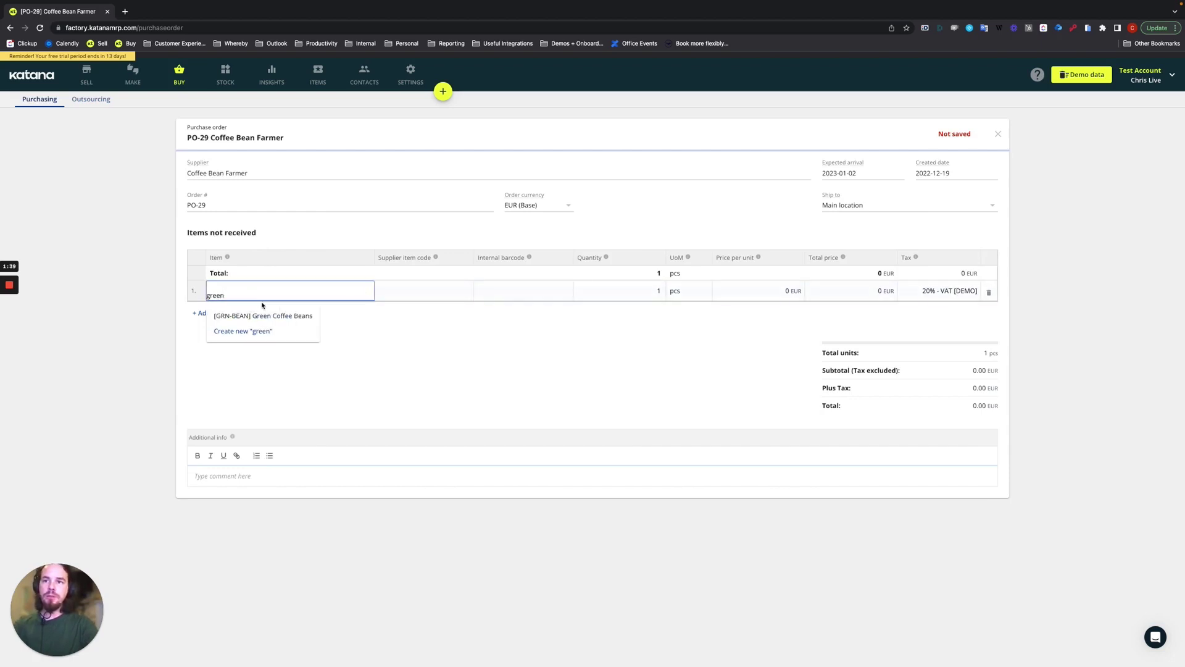
left_click(263, 316)
left_click(618, 290)
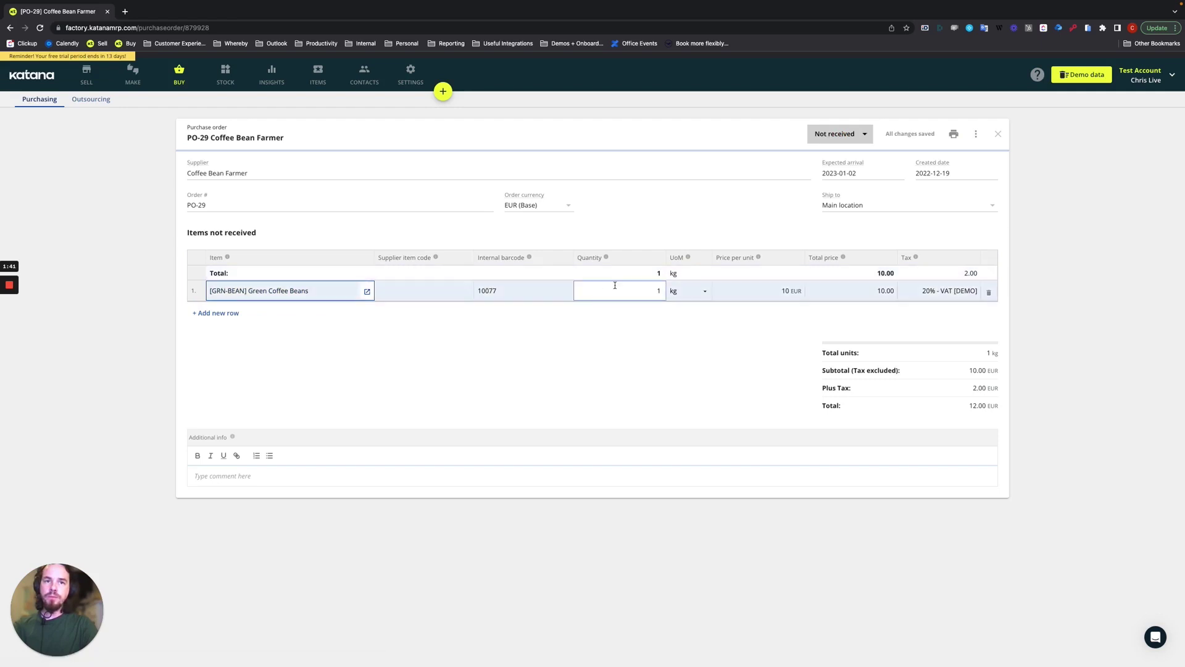
Enter quantity 5 for Green Coffee Beans so PO-29 totals 60.00 EUR.
type("5")
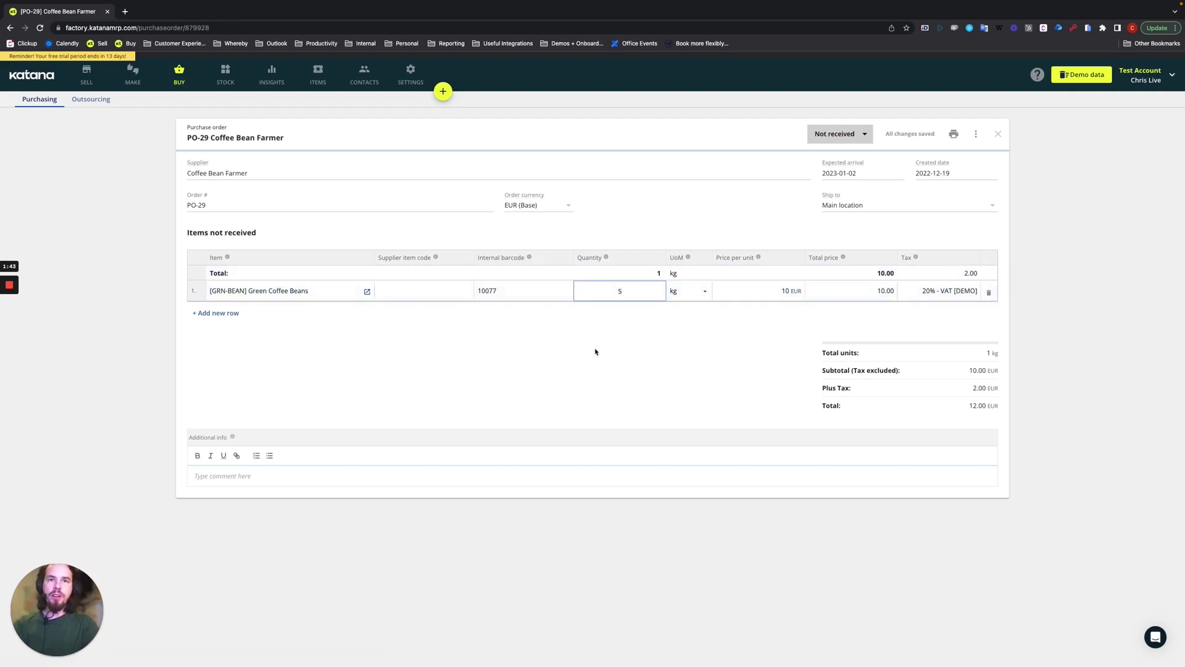
left_click(595, 351)
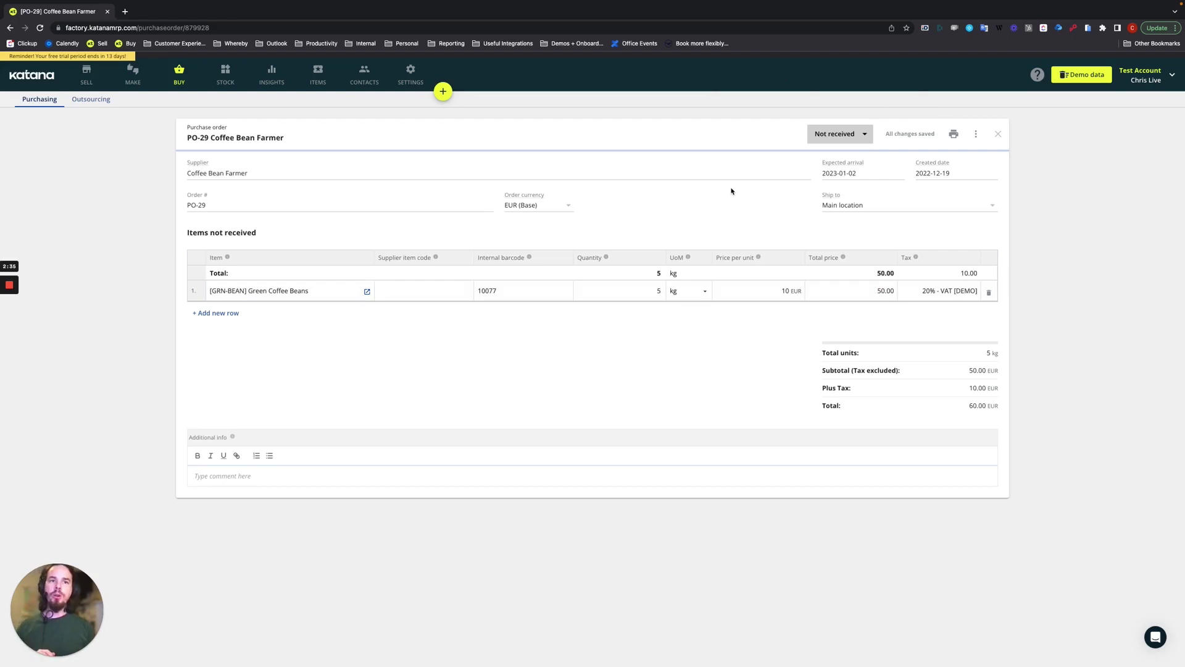
Return to the open purchase orders list and switch to Scan to receive mode.
left_click(179, 79)
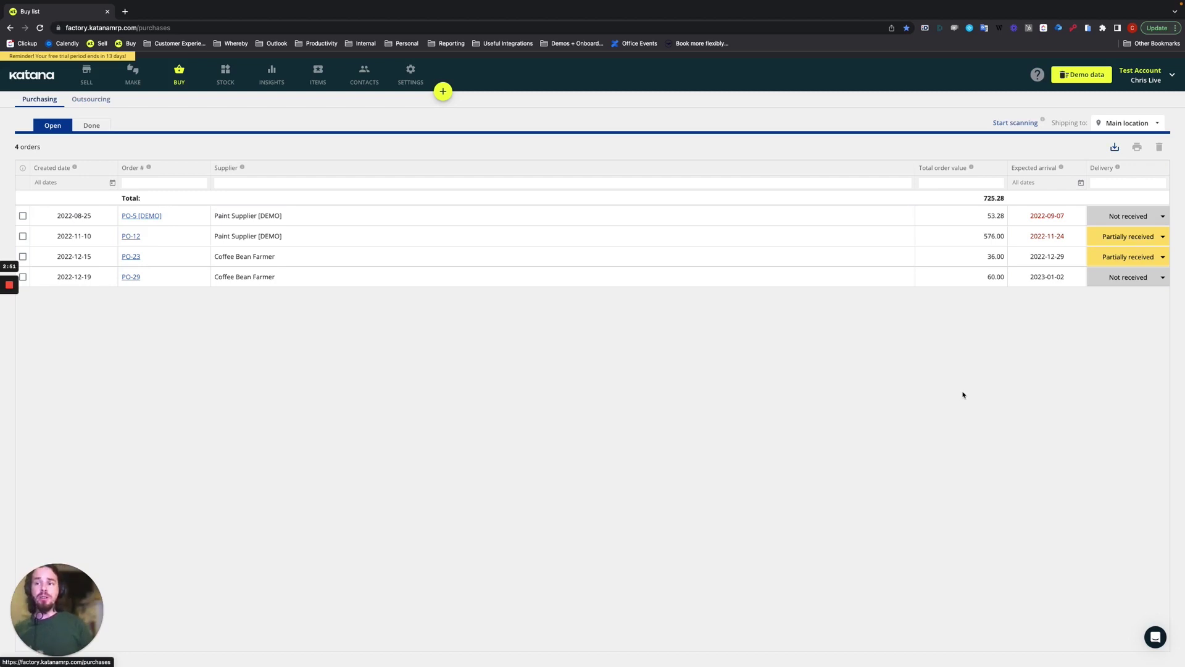
left_click(1014, 124)
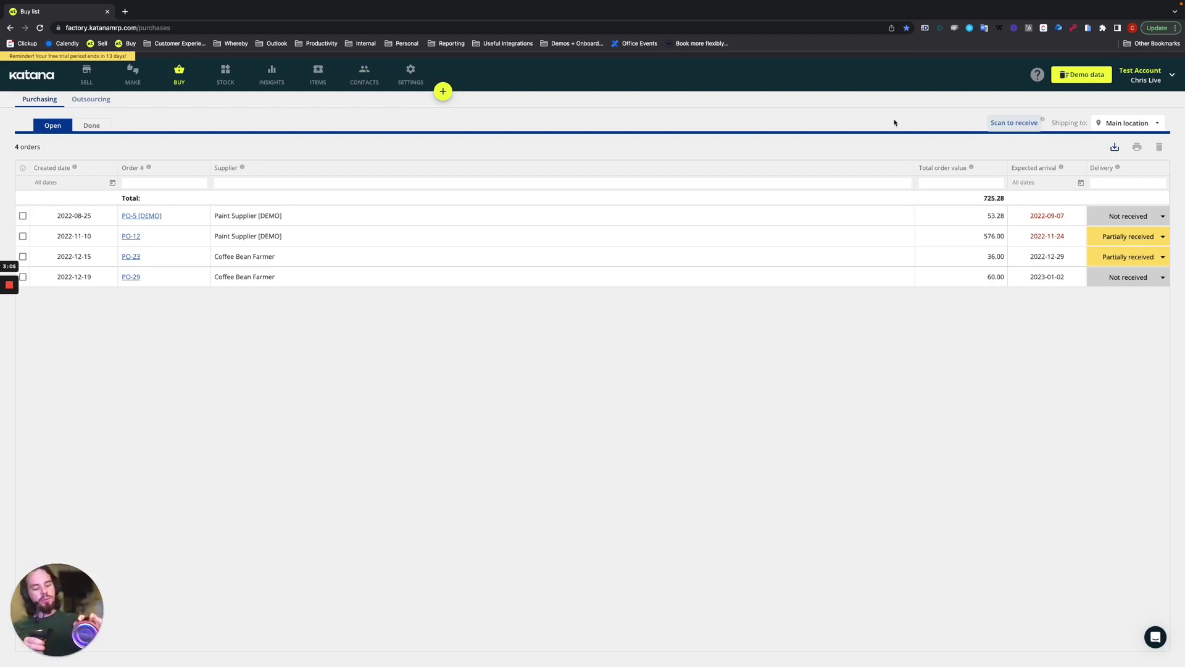
type("8003753900438")
key("Return")
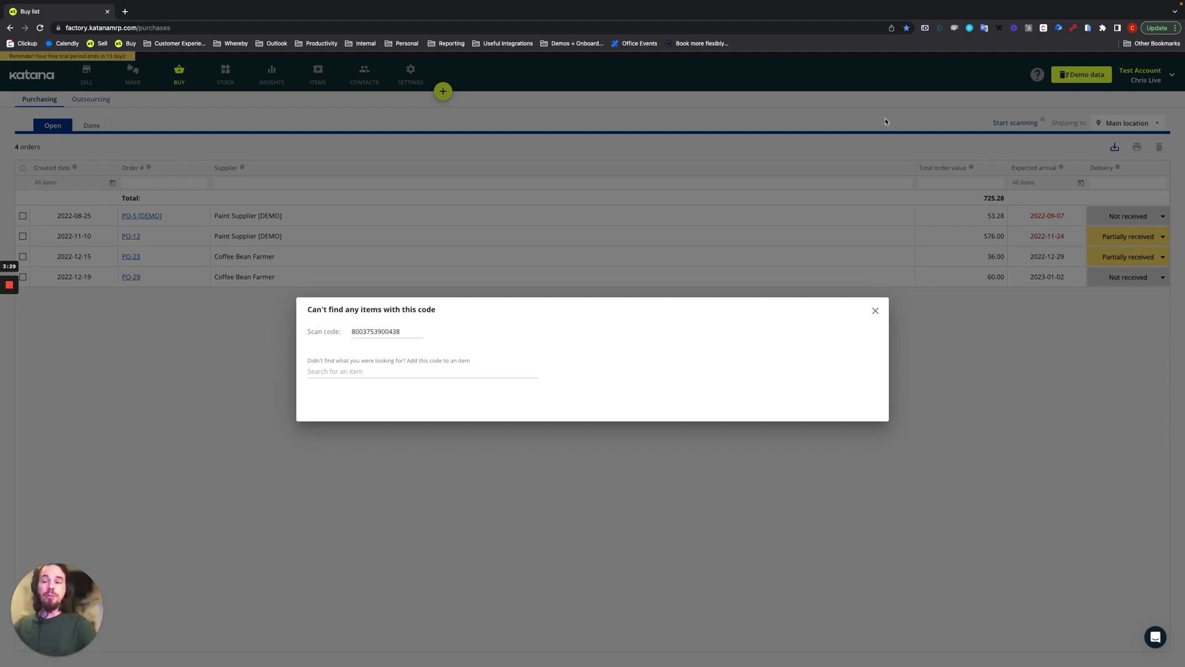
left_click(318, 370)
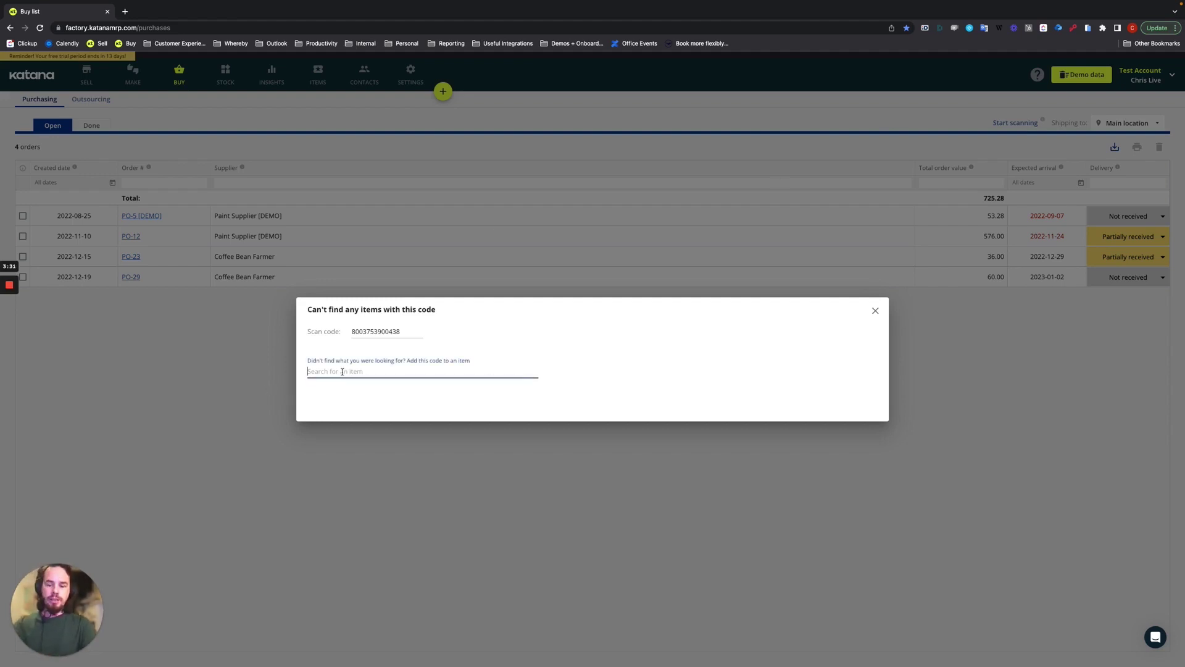
type("green")
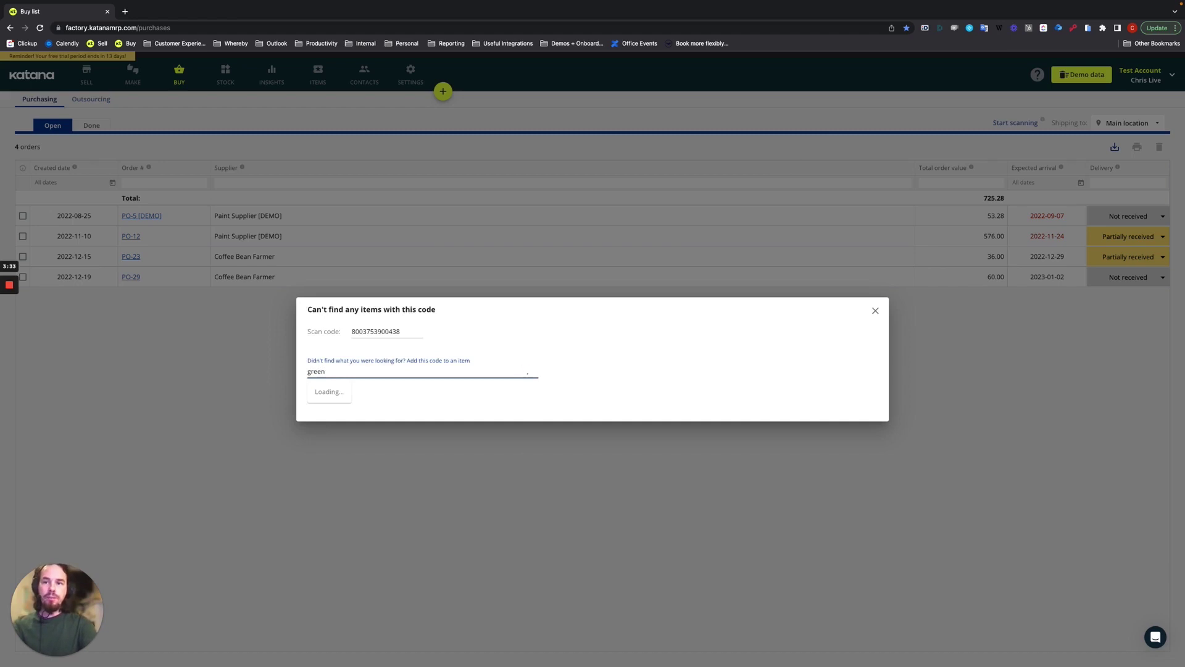
left_click(369, 392)
left_click(369, 392)
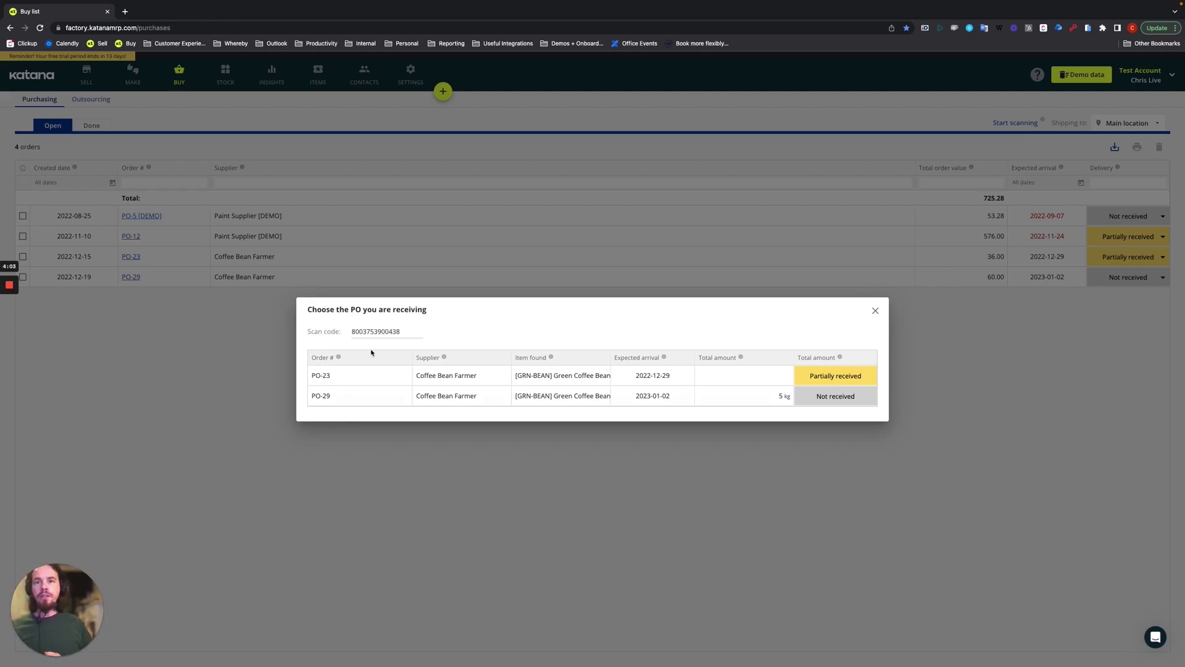
Open the 'Receive items from PO-29' form from the matching orders.
left_click(335, 396)
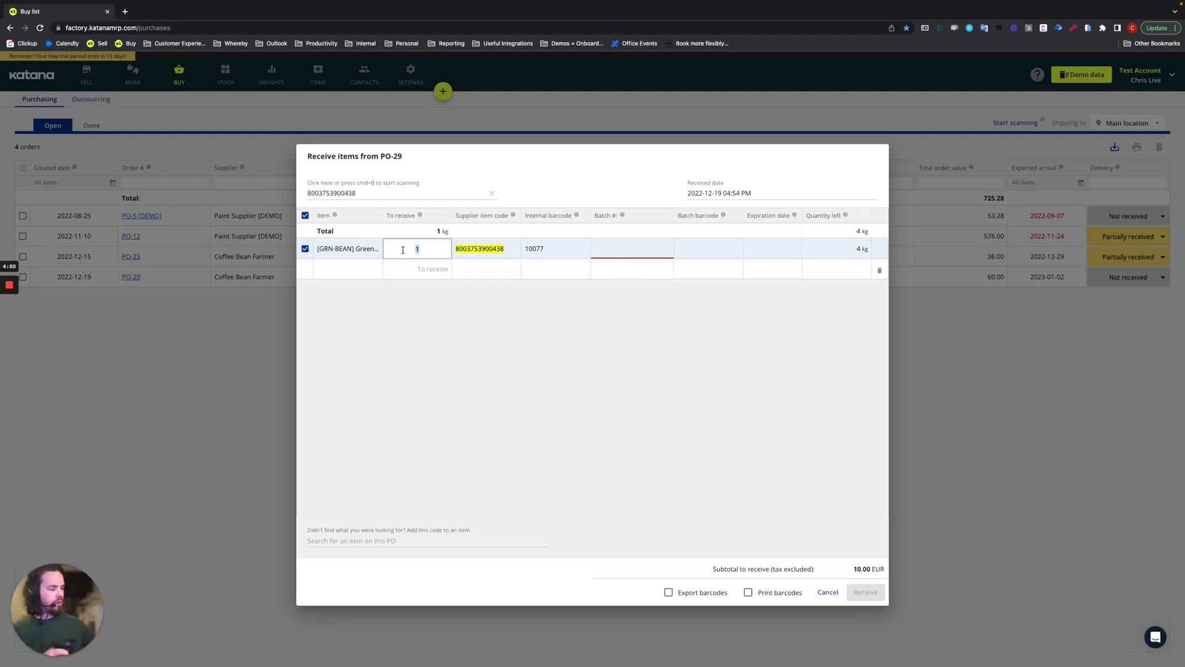
type("8003753900438")
key("Return")
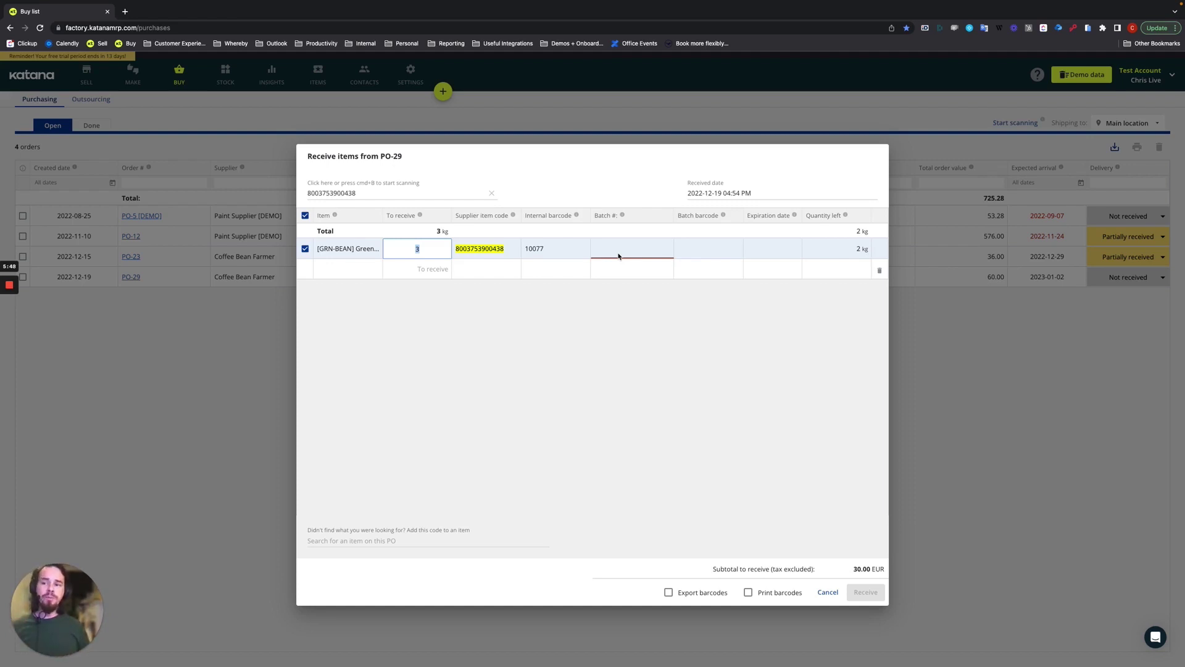
left_click(618, 253)
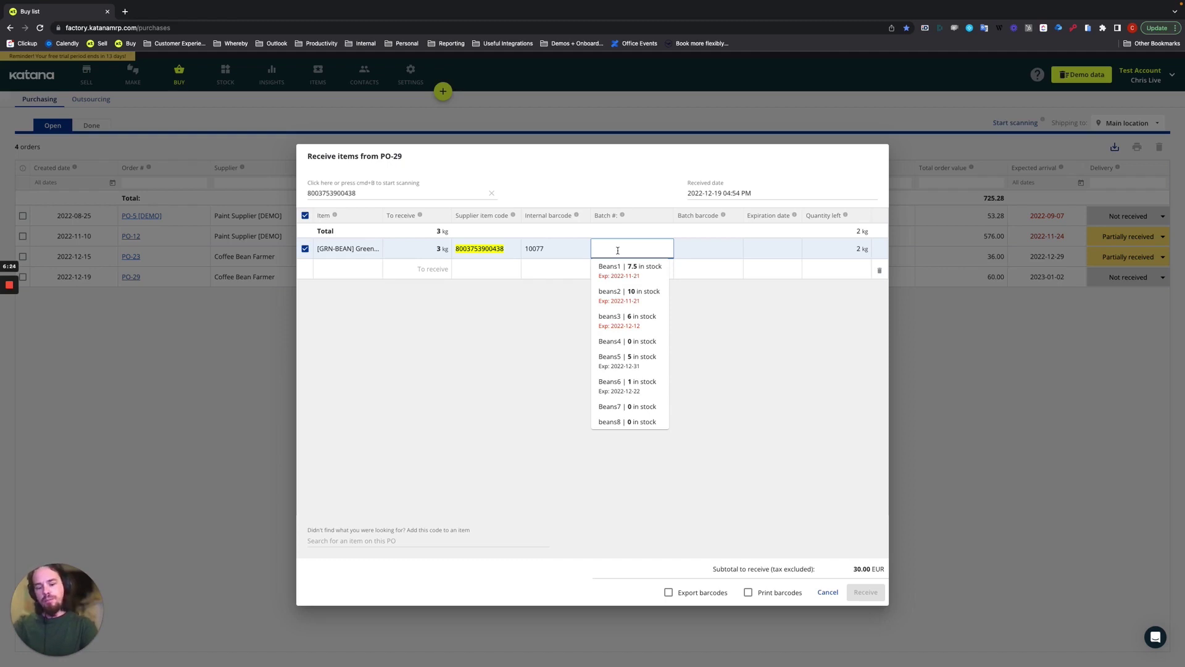
Create the new batch Beans9 for the 3 kg of received beans.
type("Beans")
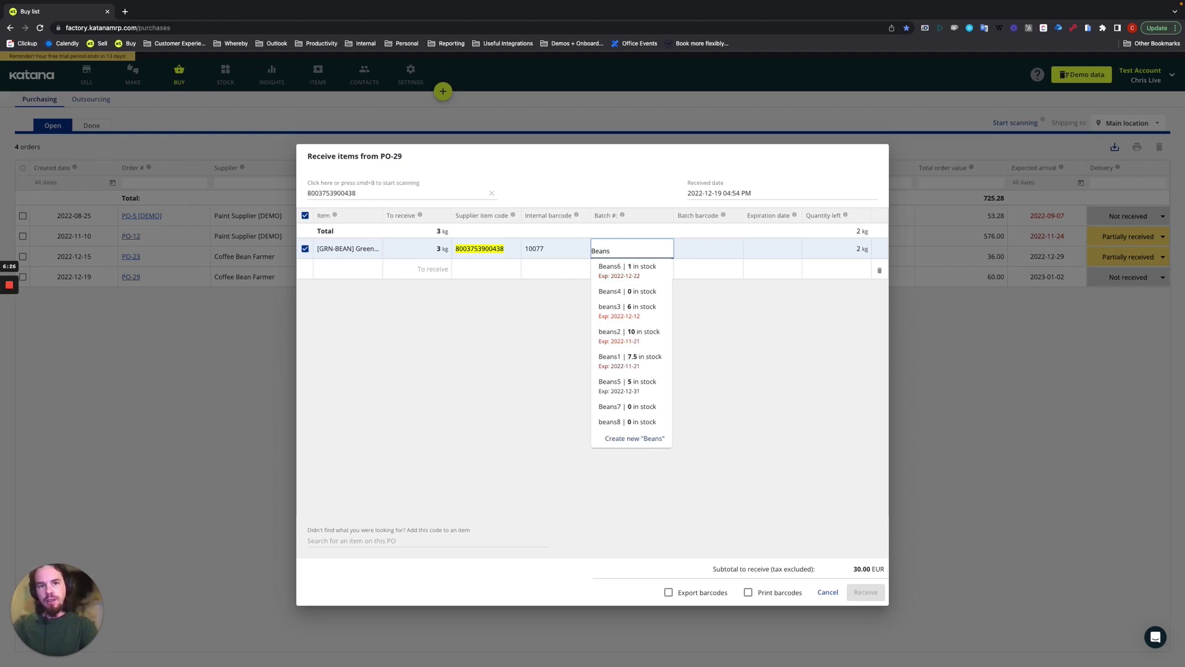
type("9")
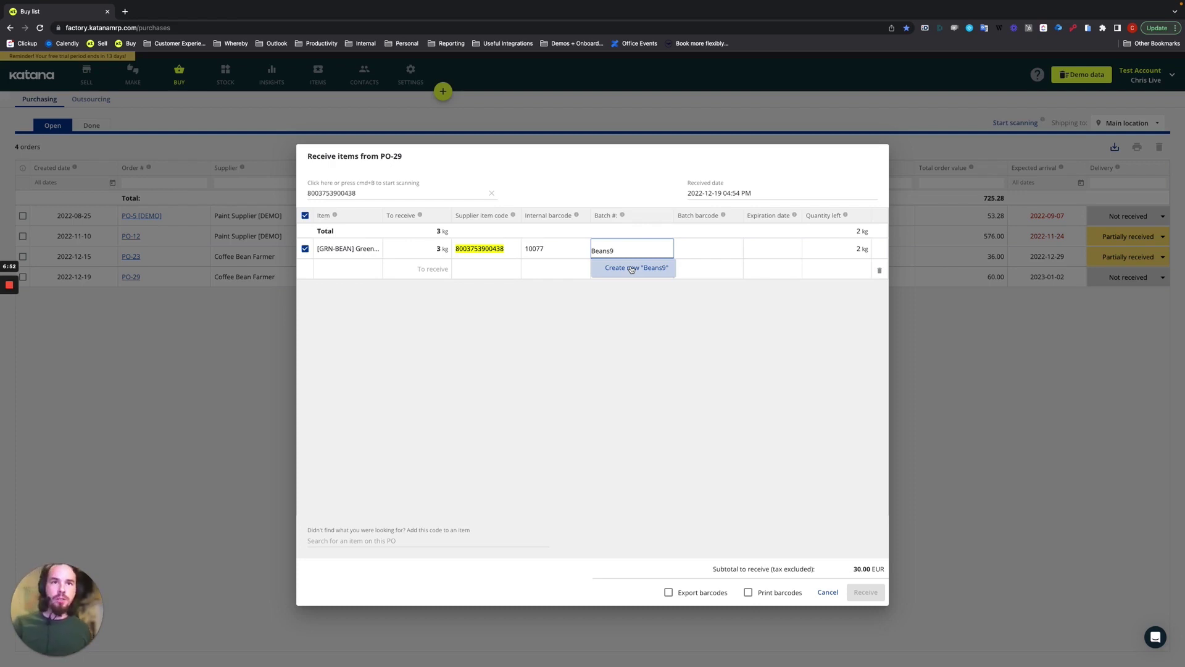
left_click(631, 269)
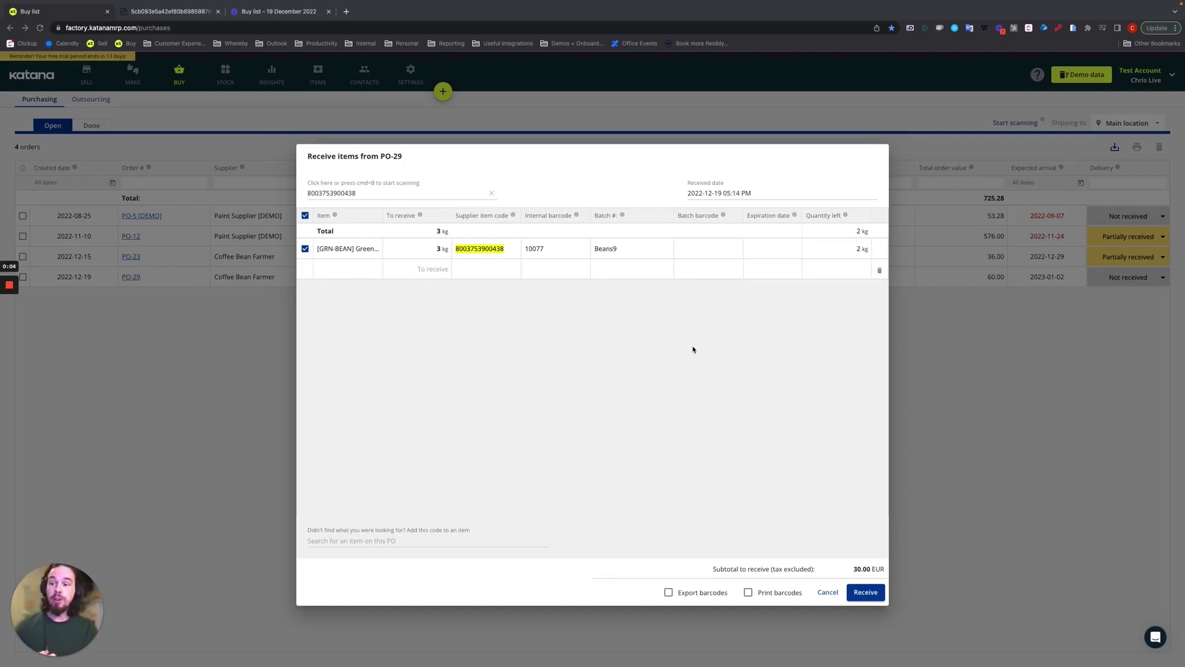
Receive the 3 kg into stock, then select PO-29 for barcode label printing.
left_click(863, 593)
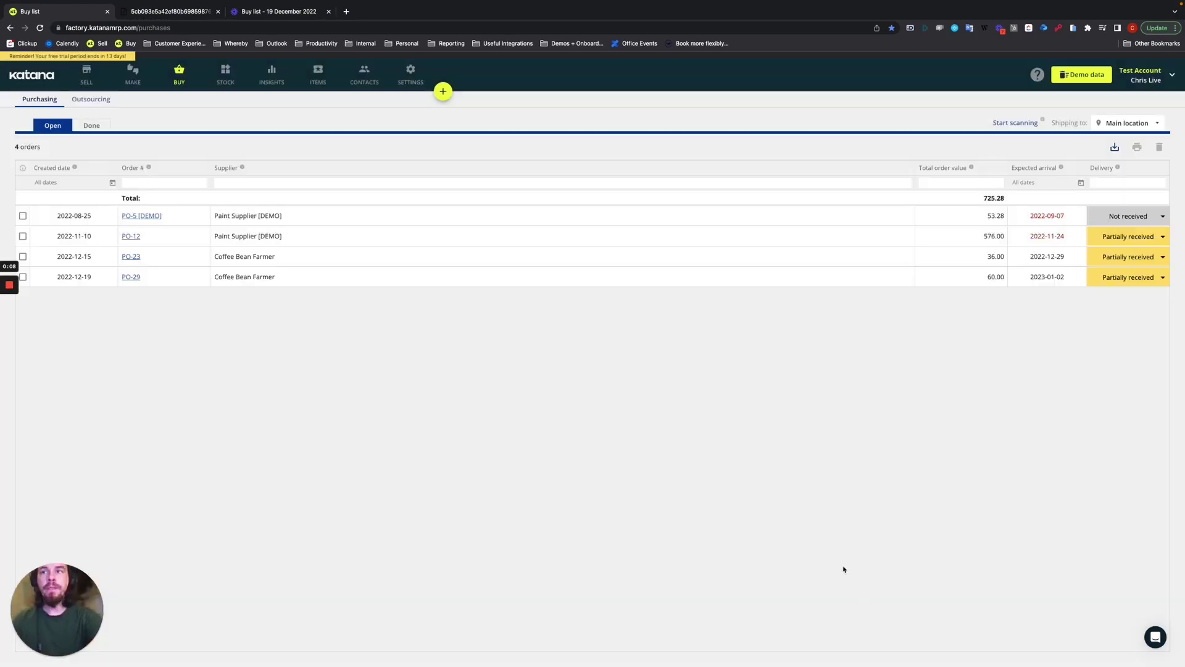
left_click(22, 277)
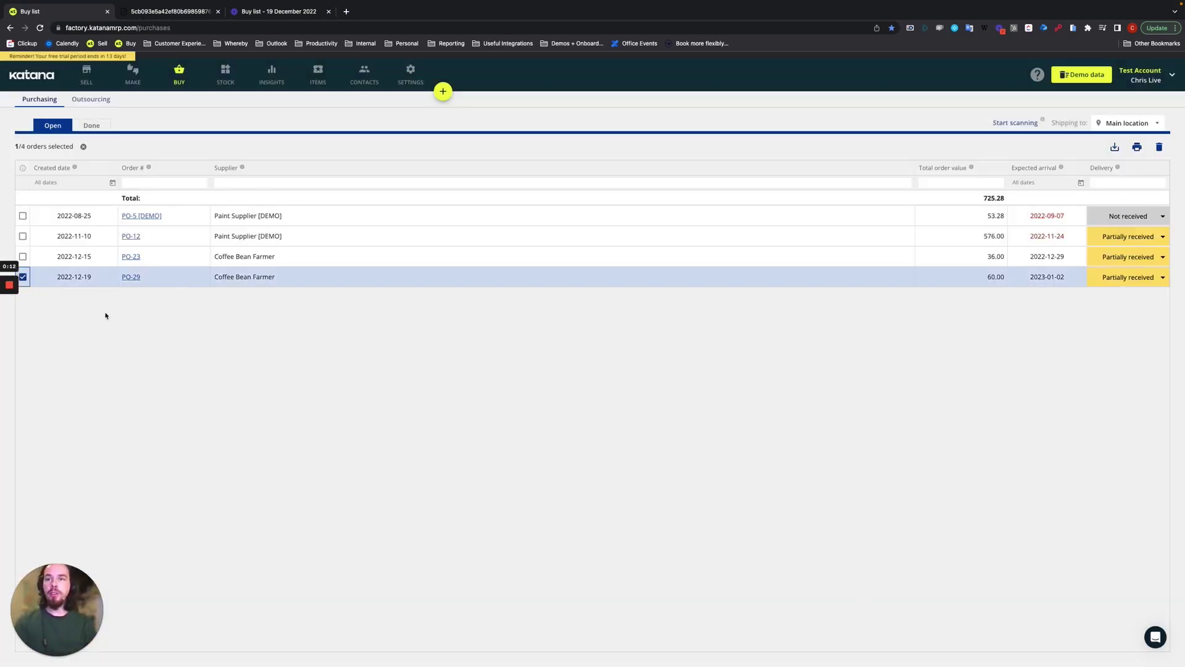
left_click(1137, 147)
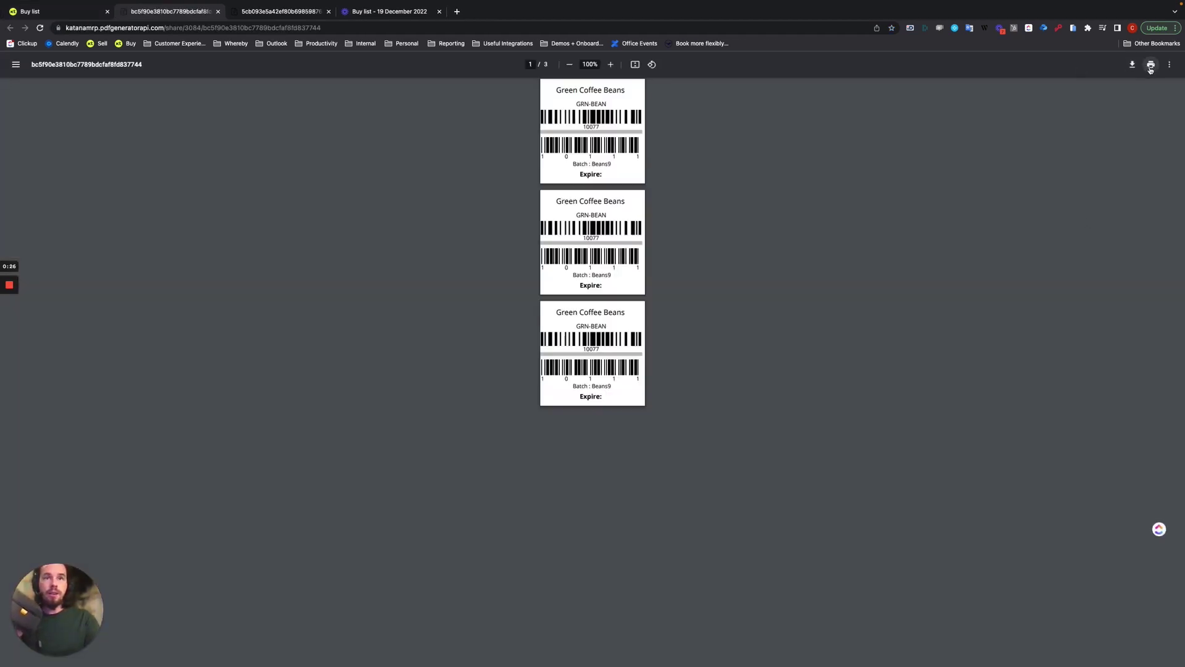
Print the three Beans9 labels to the Zebra printer.
left_click(1151, 64)
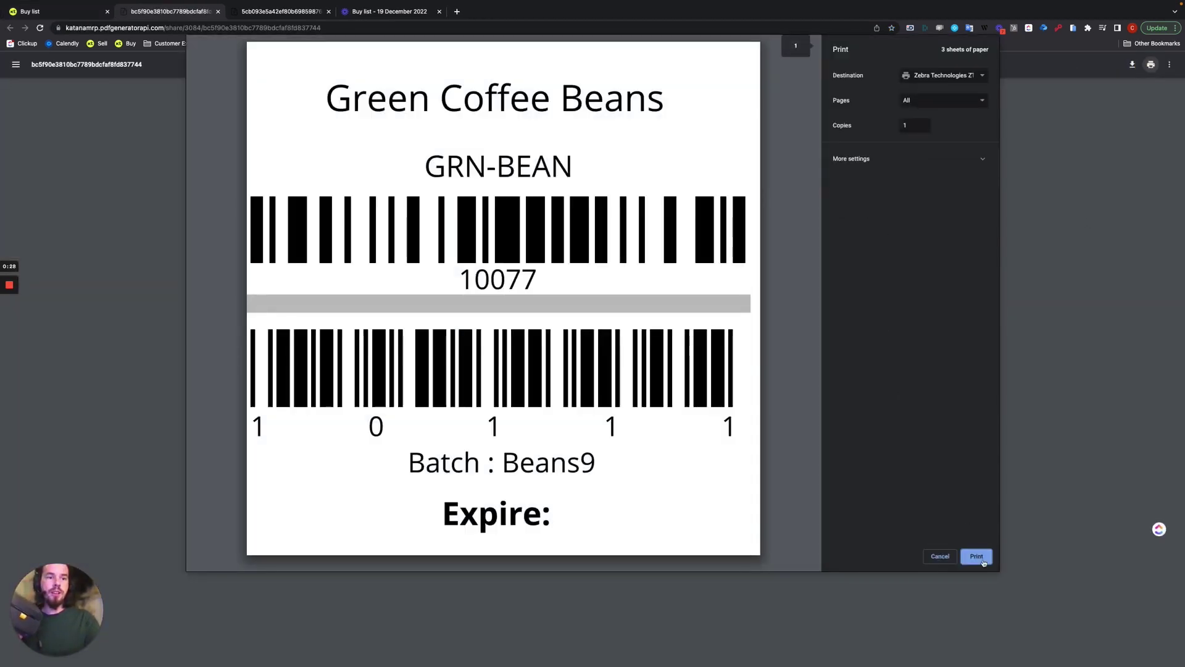
left_click(978, 557)
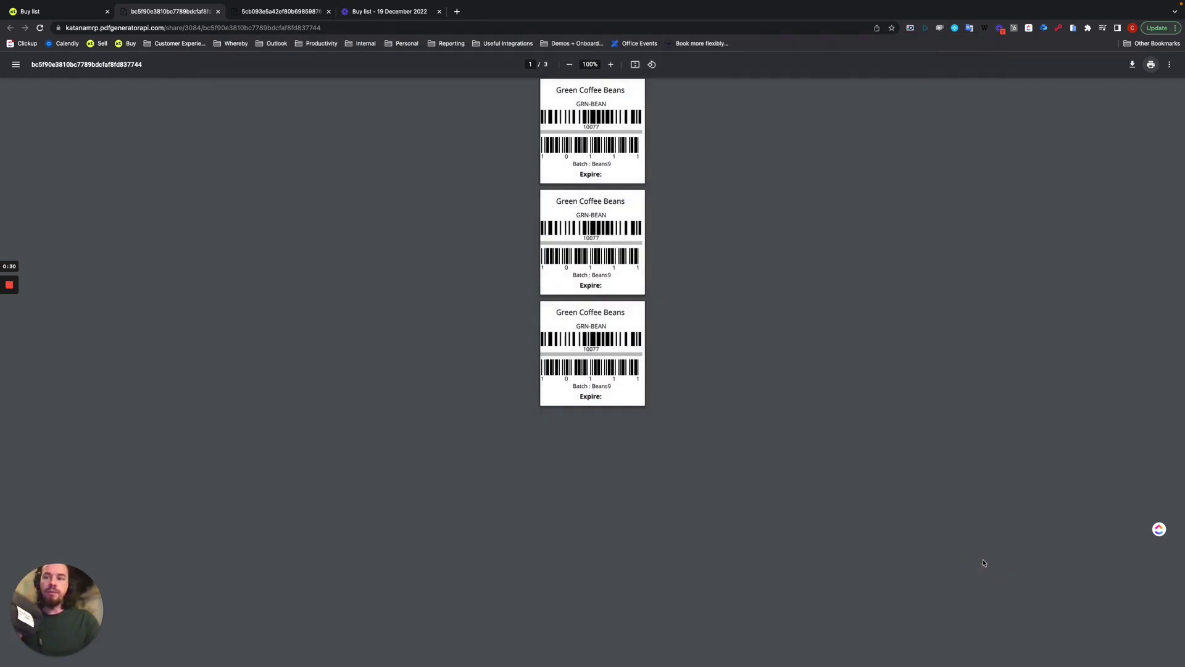